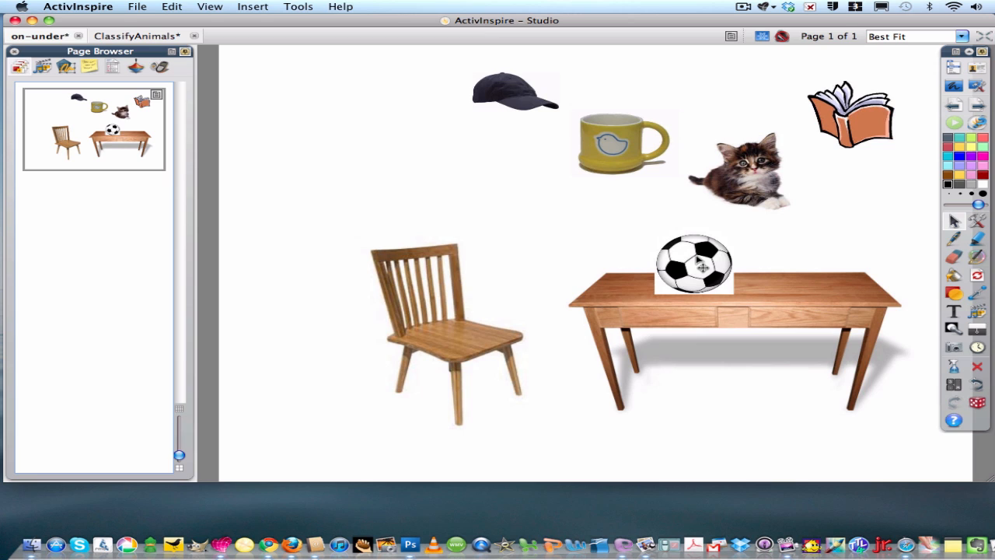
# Move the soccer ball off the table to the empty area above it and copy it
pyautogui.moveTo(702, 266); pyautogui.dragTo(655, 230)
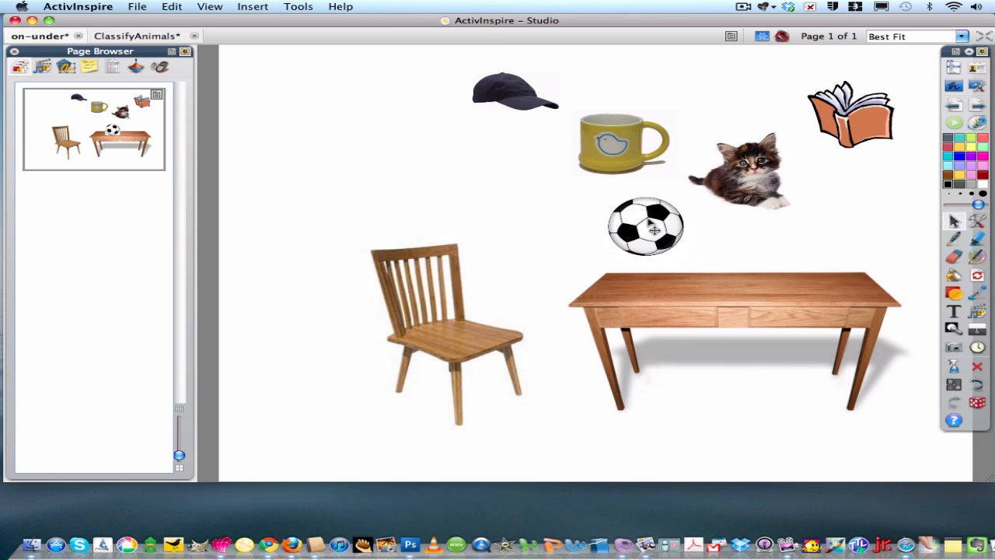
pyautogui.click(654, 229)
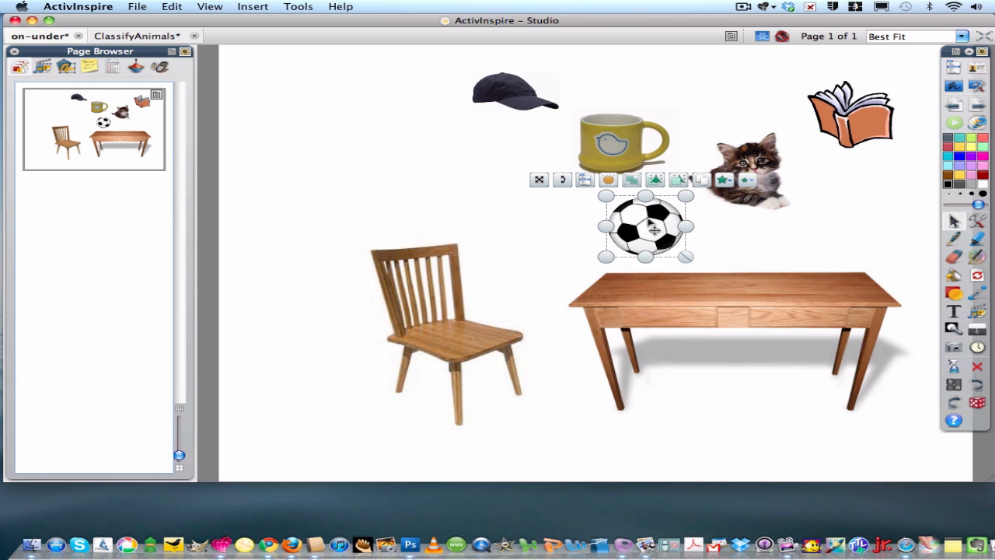
pyautogui.click(173, 7)
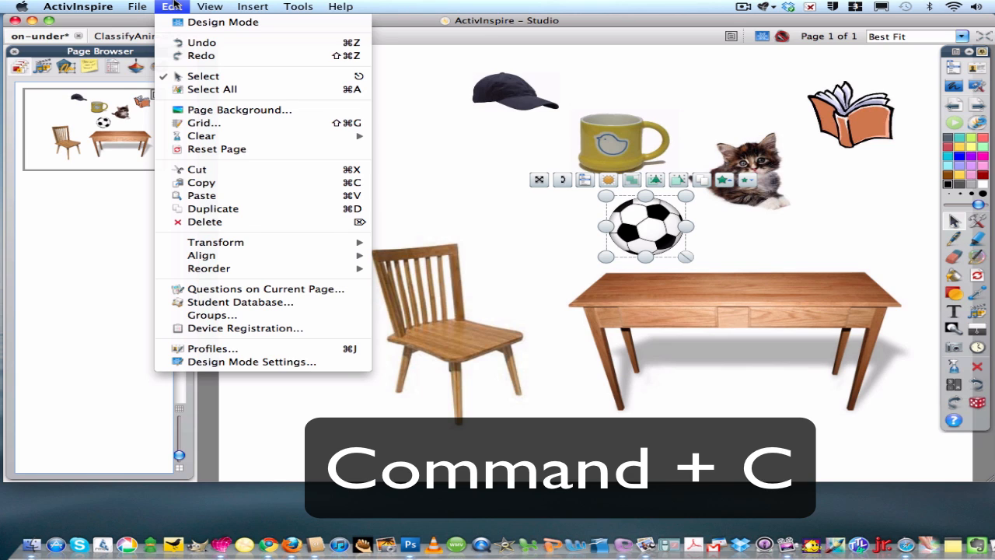
pyautogui.click(173, 6)
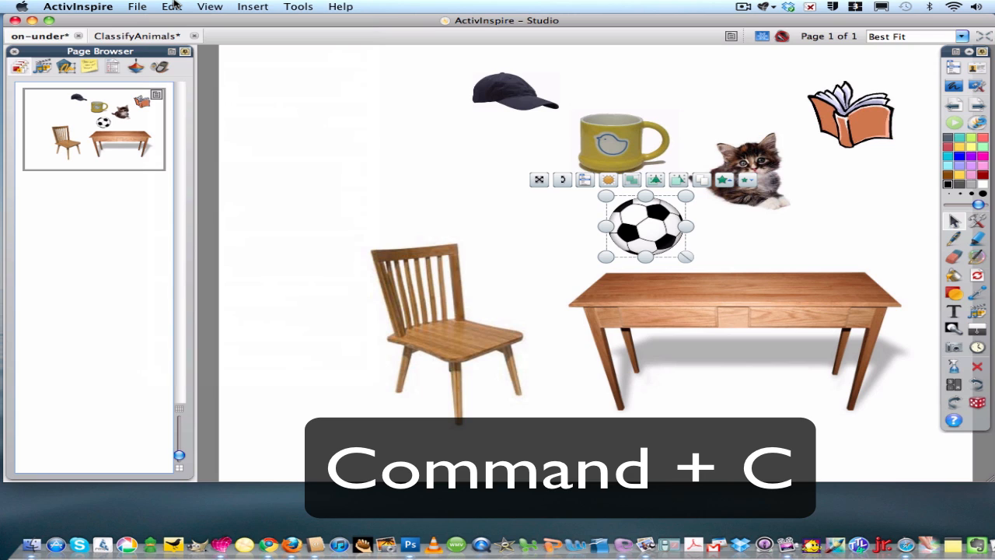
pyautogui.press('super+c')
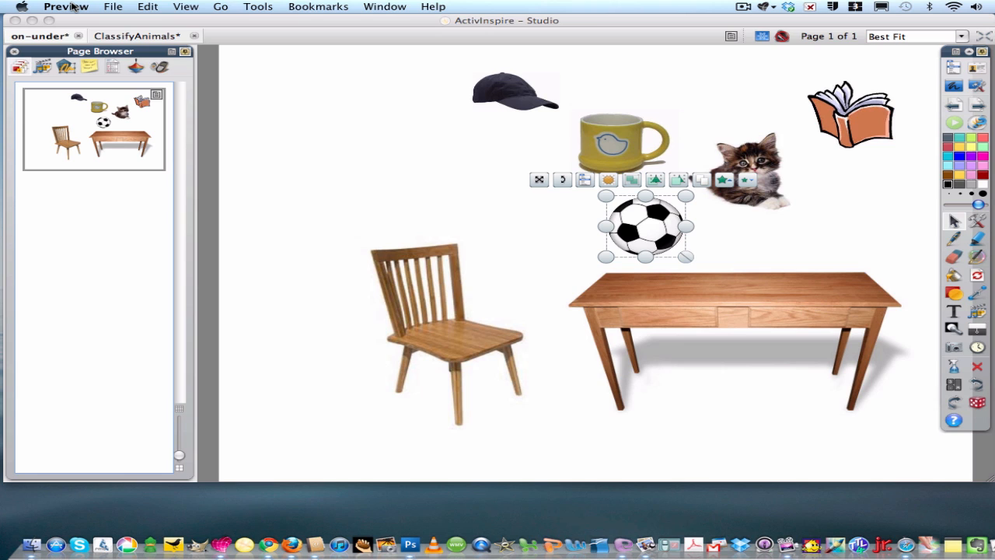
# Create a new image from the copied soccer ball in Preview, then reposition and widen its window to reveal the selection tools
pyautogui.click(111, 7)
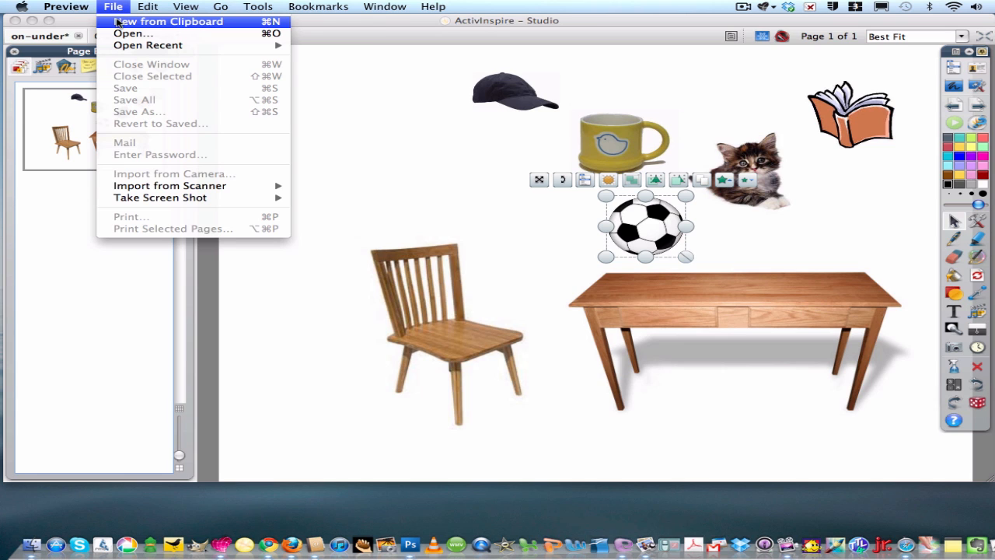
pyautogui.click(117, 22)
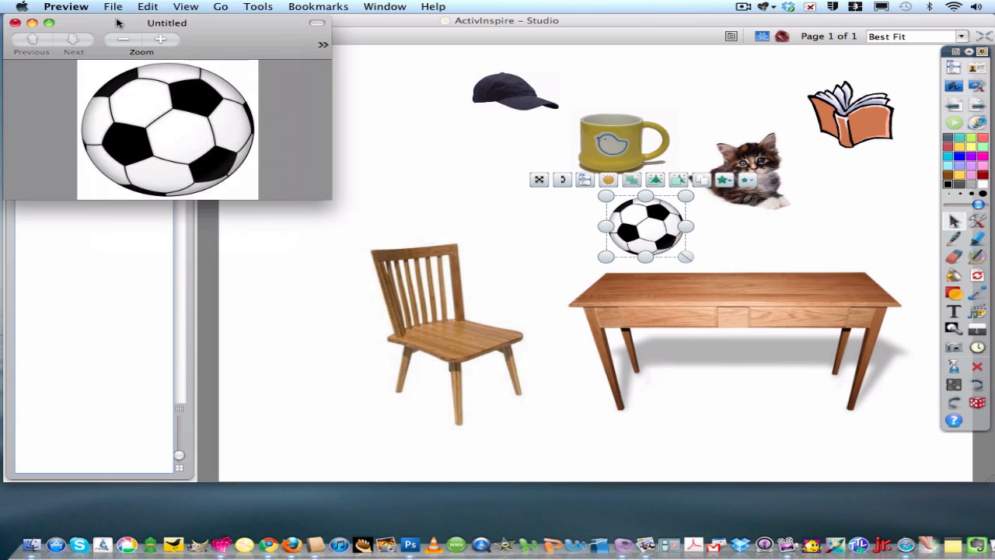
pyautogui.moveTo(231, 27); pyautogui.dragTo(393, 54)
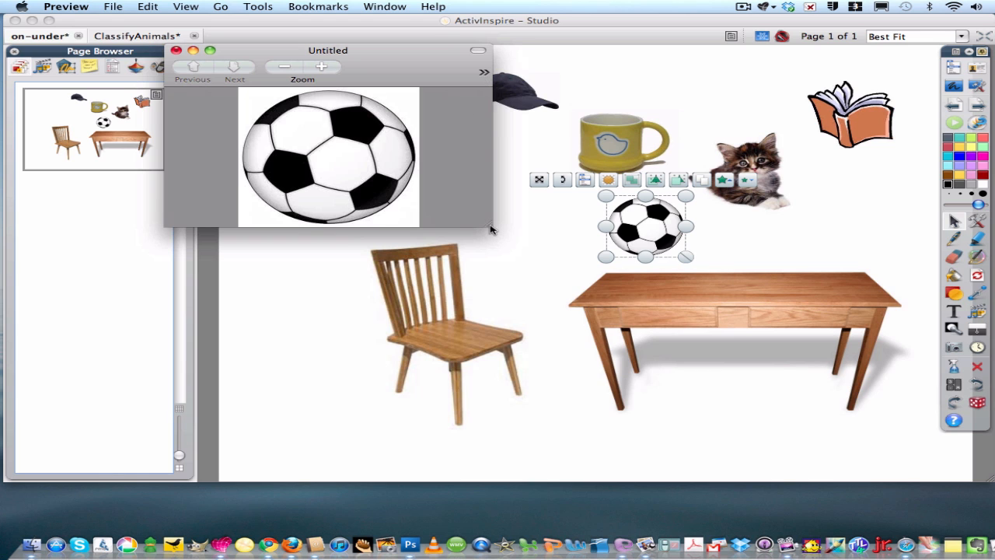
pyautogui.moveTo(490, 229); pyautogui.dragTo(635, 243)
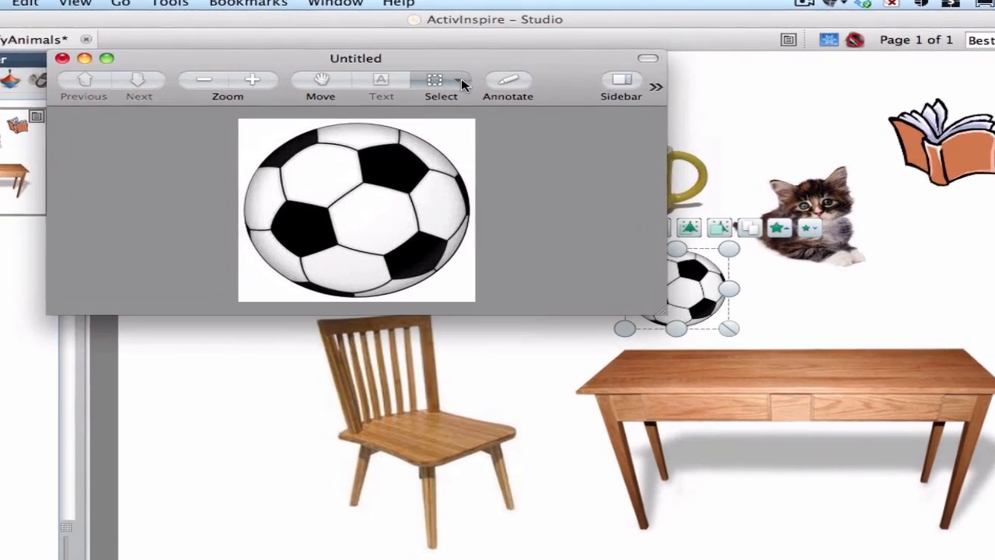
# Select the white background around the soccer ball with Instant Alpha and delete it
pyautogui.click(485, 73)
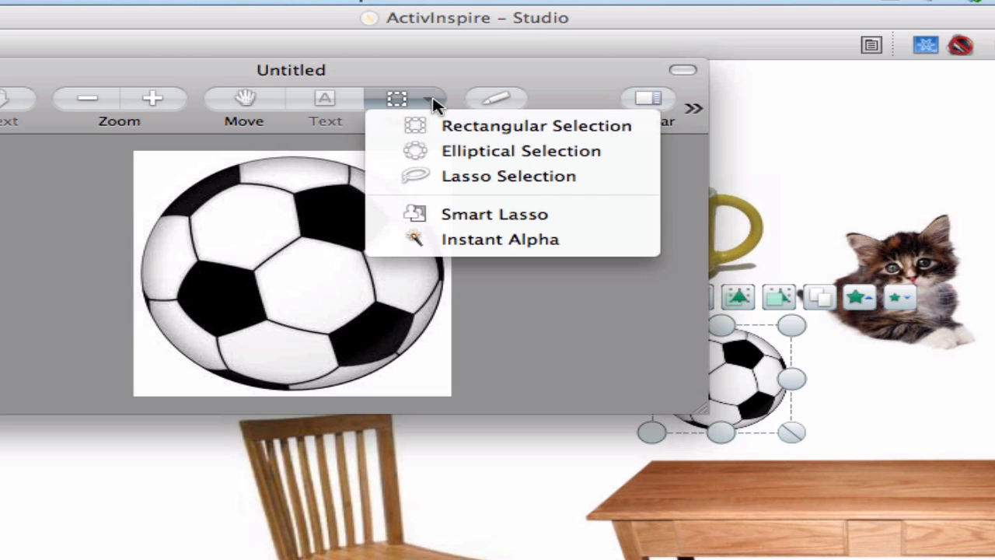
pyautogui.click(443, 236)
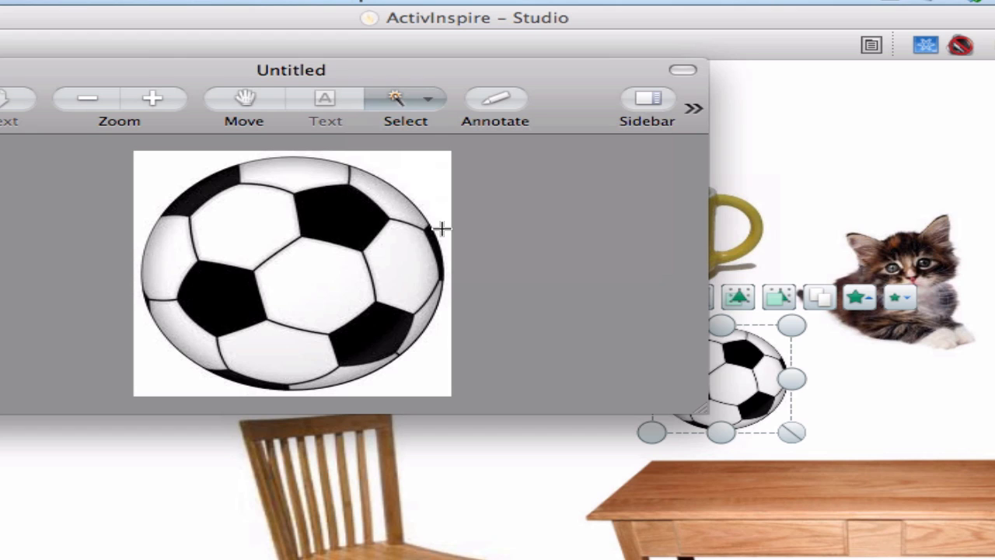
pyautogui.click(433, 165)
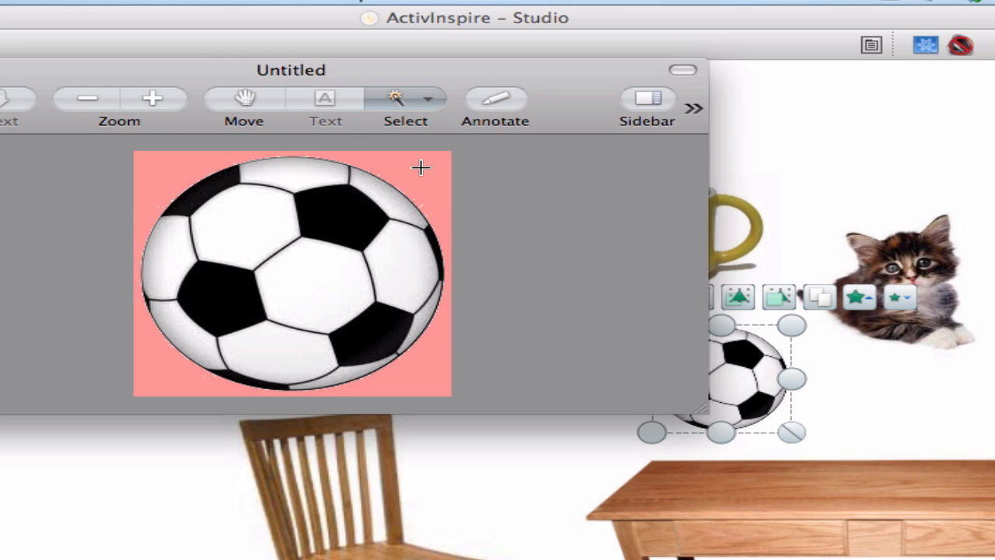
pyautogui.moveTo(419, 168); pyautogui.dragTo(420, 167)
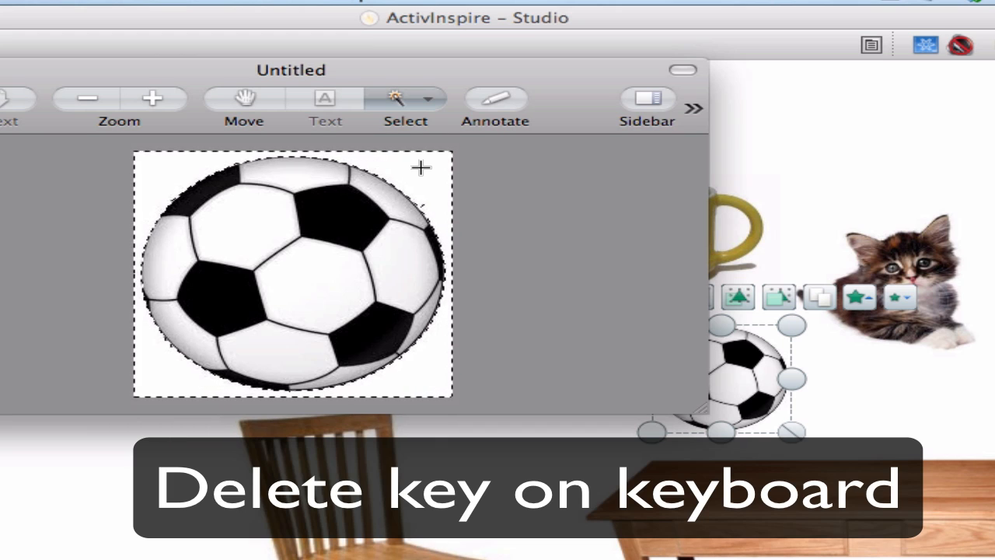
pyautogui.press('Delete')
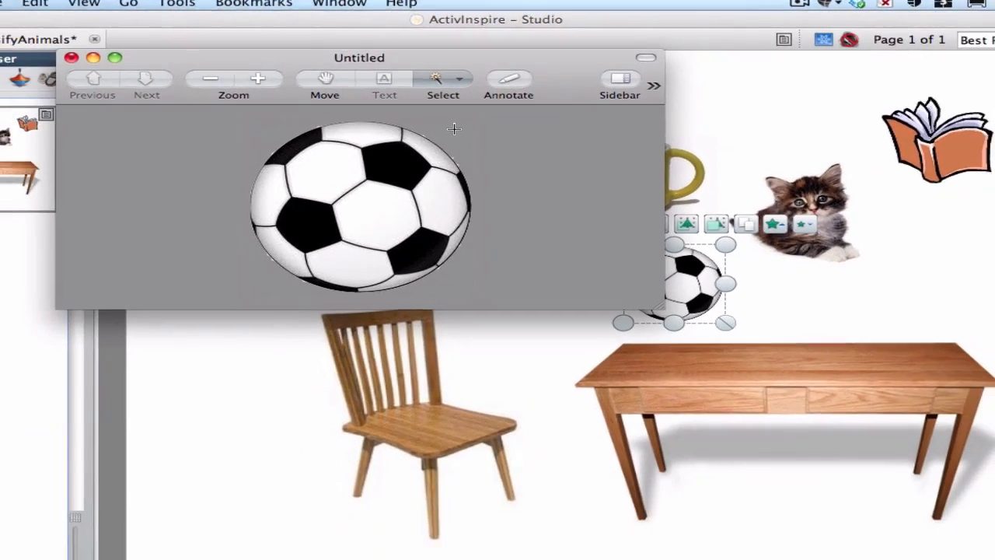
# Copy the entire cut-out soccer ball image and paste it onto the on-under page in ActivInspire
pyautogui.moveTo(472, 60); pyautogui.dragTo(271, 6)
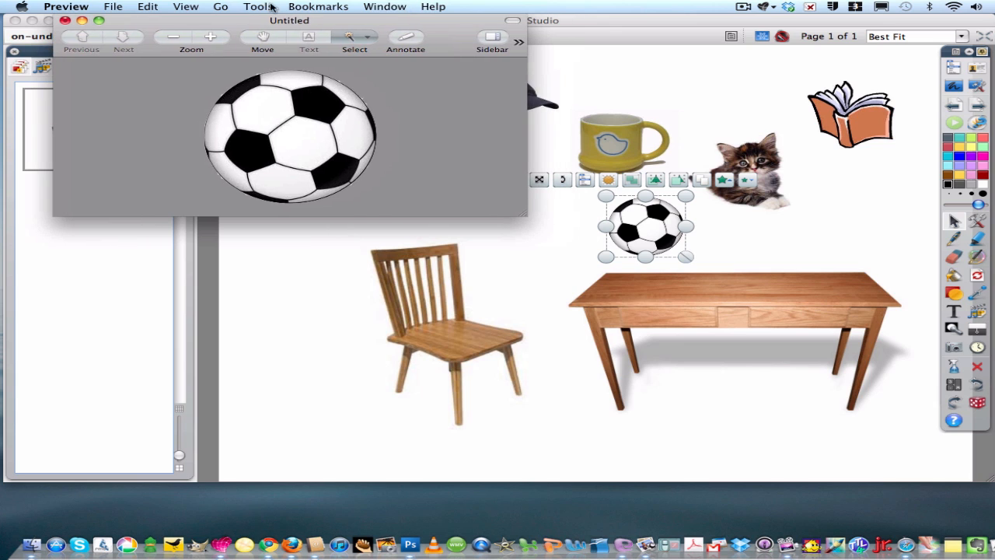
pyautogui.click(154, 6)
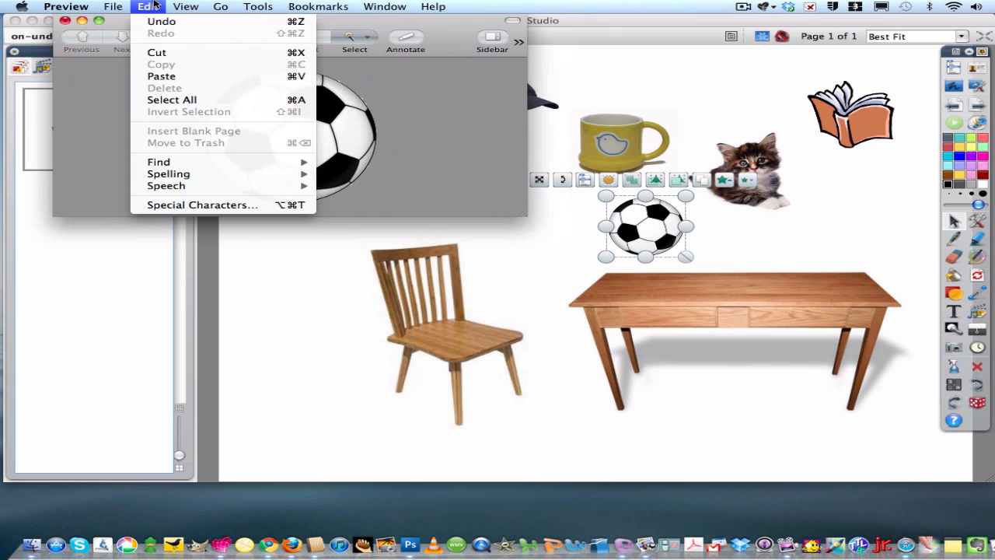
pyautogui.click(176, 101)
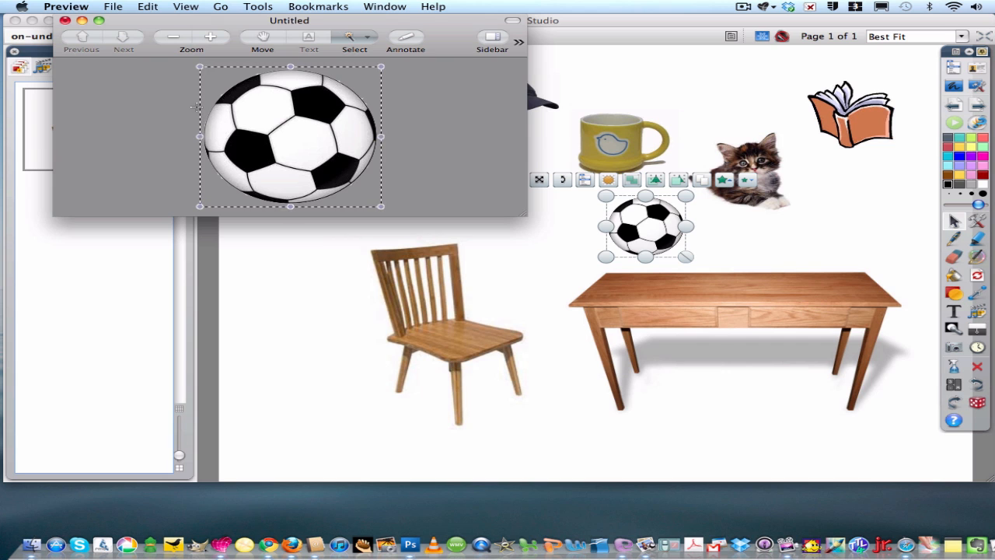
pyautogui.click(319, 372)
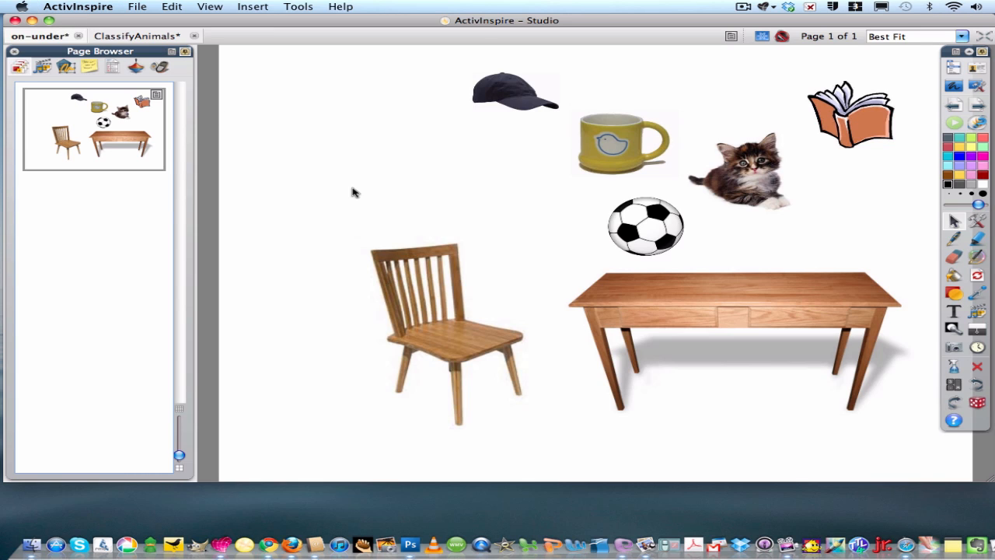
pyautogui.press('super+v')
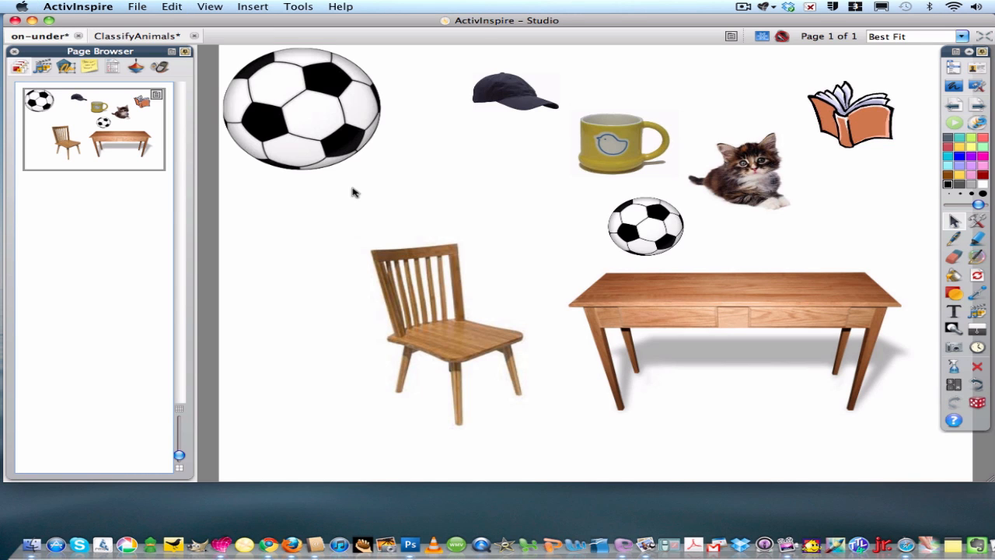
# Shrink the pasted soccer ball and place it on the table, with the original ball beside it for comparison
pyautogui.moveTo(330, 118); pyautogui.dragTo(456, 166)
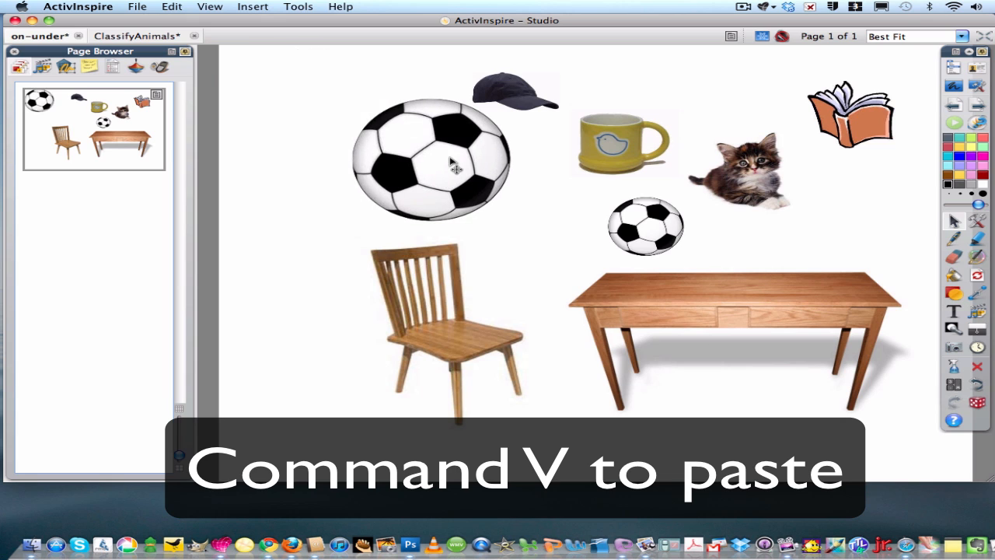
pyautogui.moveTo(512, 222); pyautogui.dragTo(444, 170)
pyautogui.moveTo(406, 142); pyautogui.dragTo(785, 266)
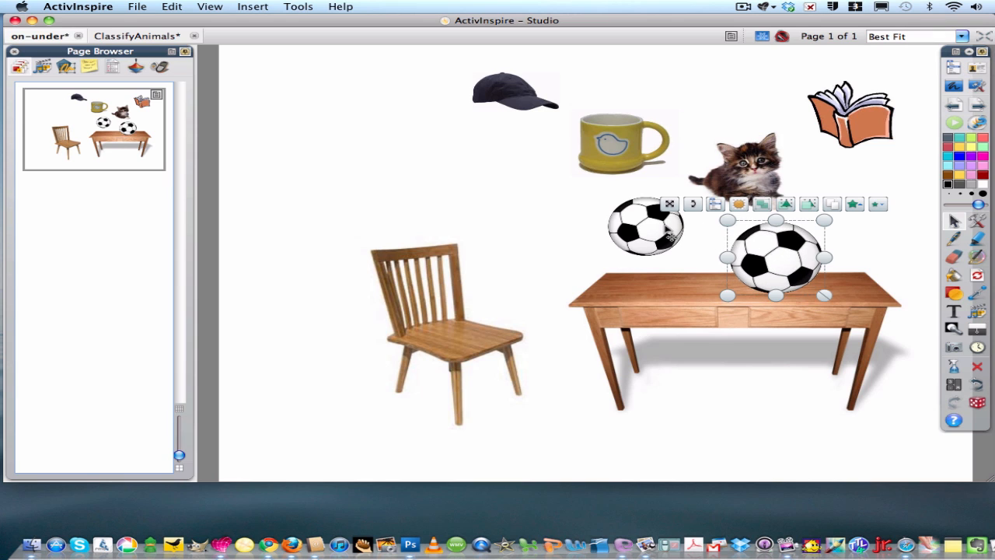
pyautogui.moveTo(671, 239); pyautogui.dragTo(680, 268)
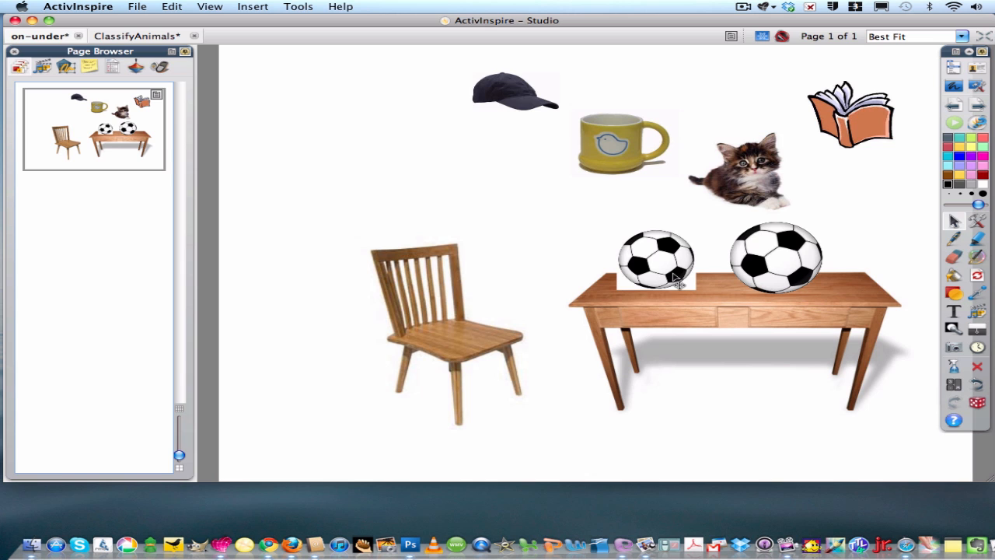
# Turn on Design Mode in the ClassifyAnimals flipchart and copy the pig picture
pyautogui.click(152, 37)
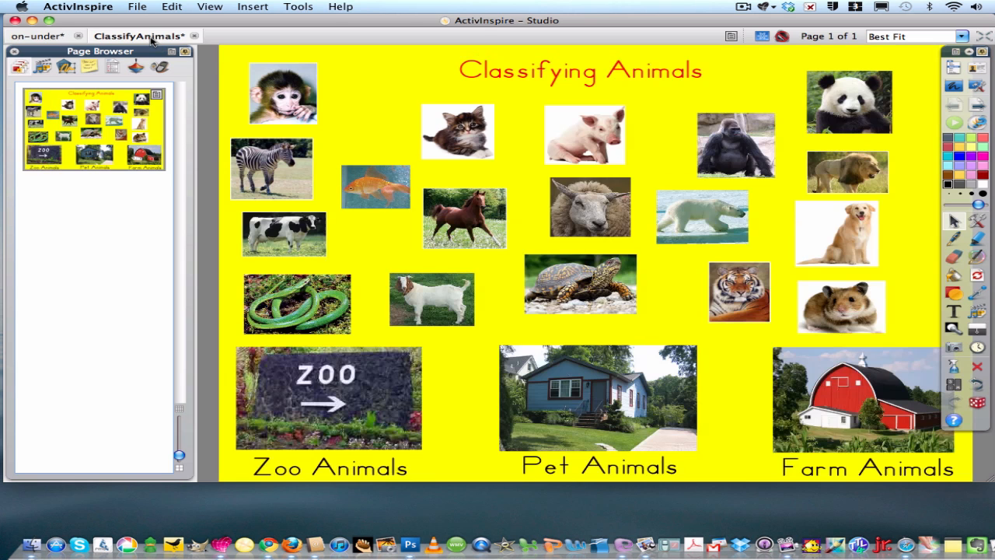
pyautogui.click(763, 37)
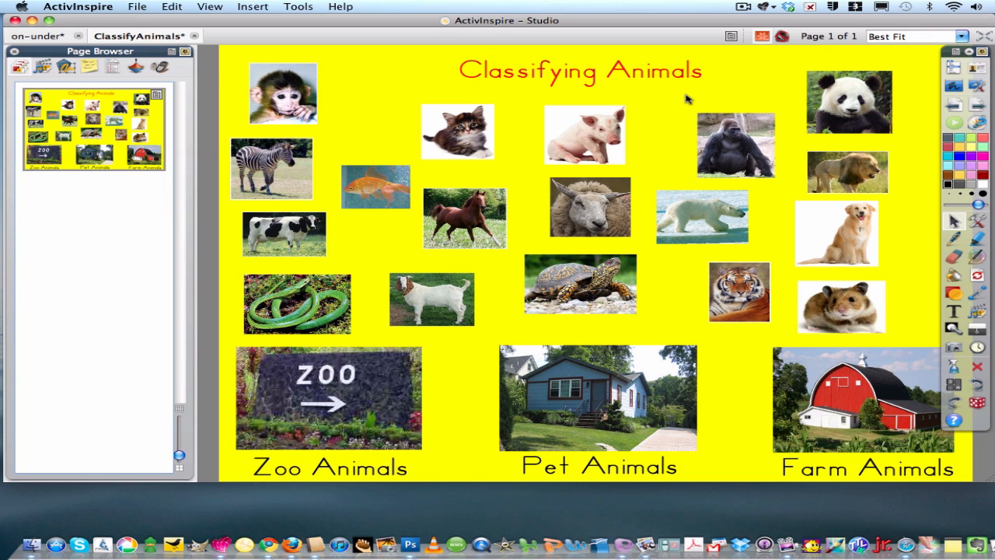
pyautogui.click(596, 137)
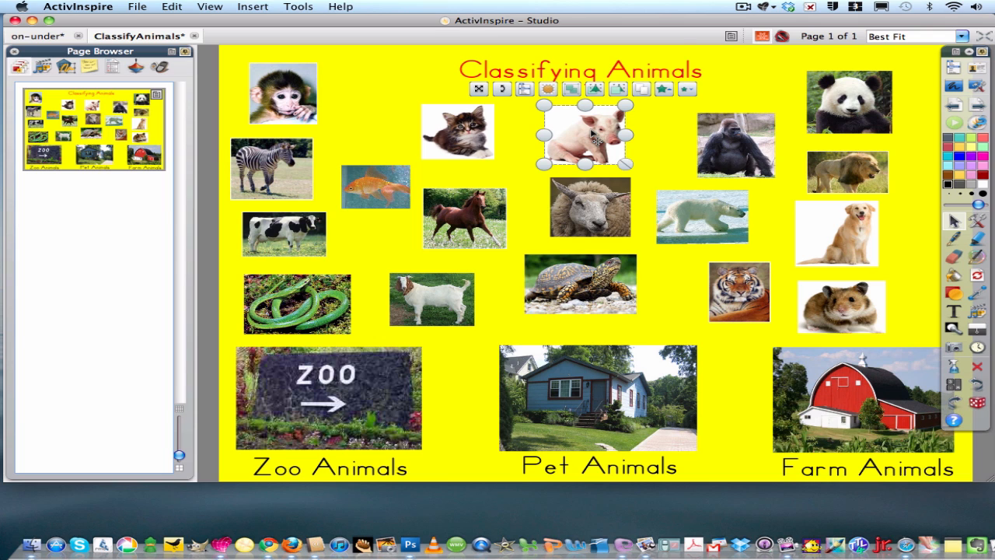
# Switch to Preview and close the untitled soccer ball image
pyautogui.click(646, 544)
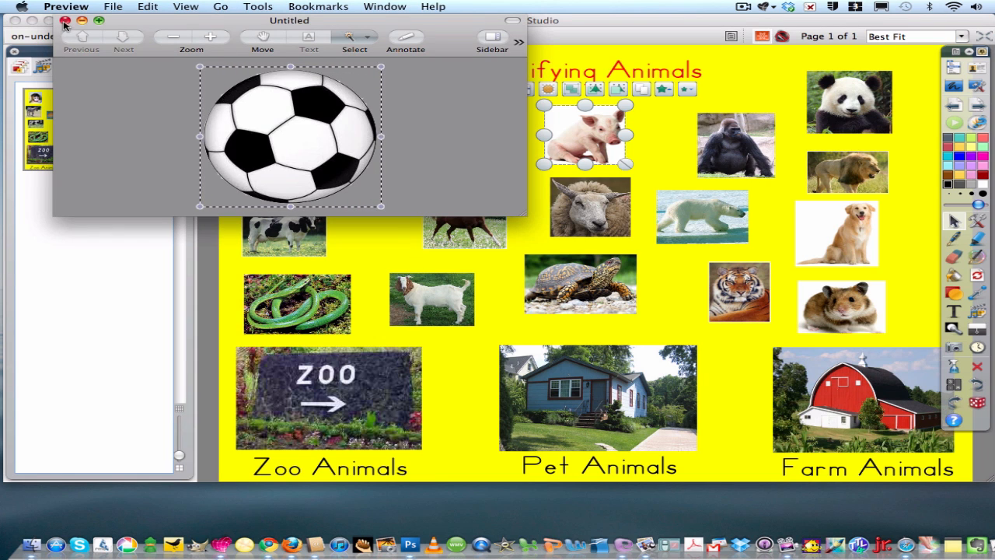
pyautogui.click(65, 21)
pyautogui.click(234, 118)
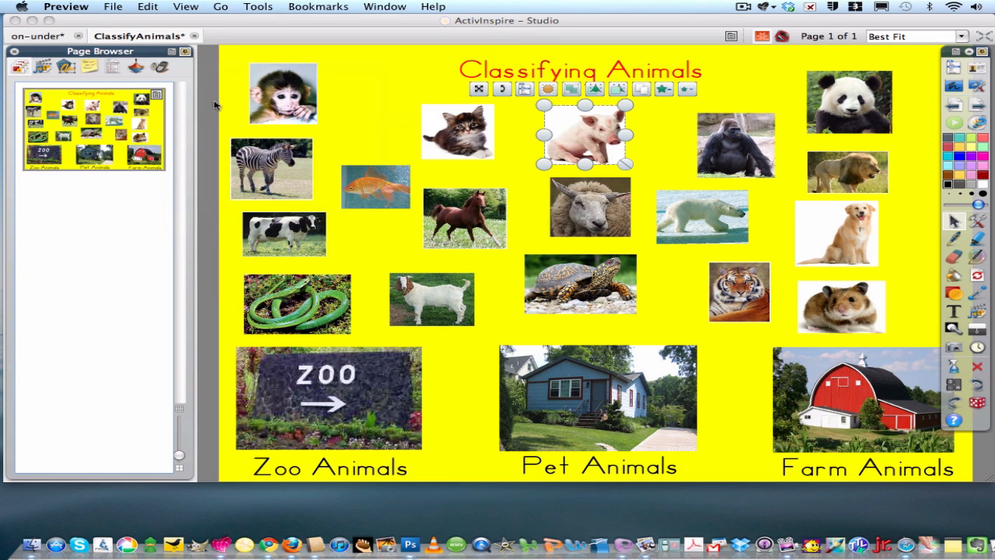
# Create a new image from the copied pig picture, then reposition and widen its window to reveal the selection tools
pyautogui.click(115, 7)
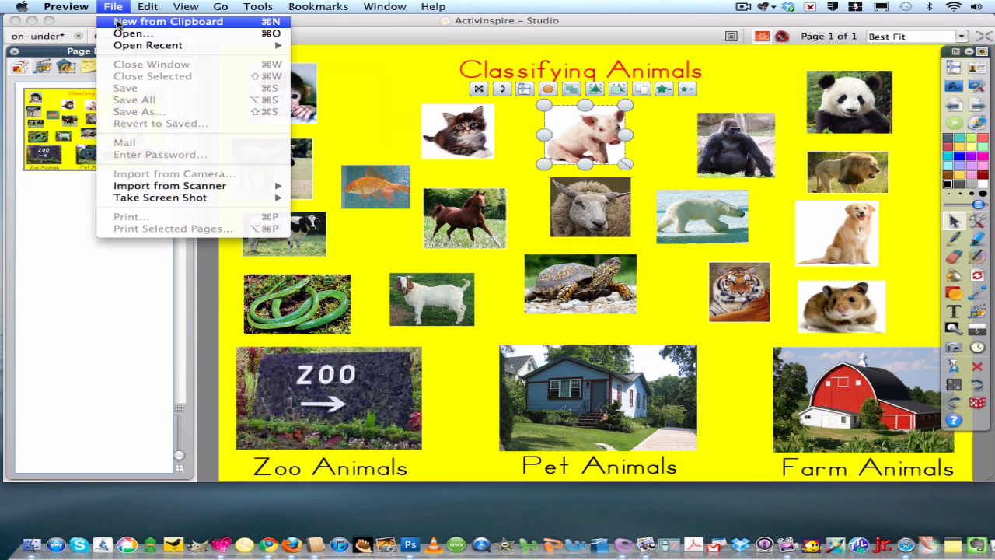
pyautogui.click(117, 24)
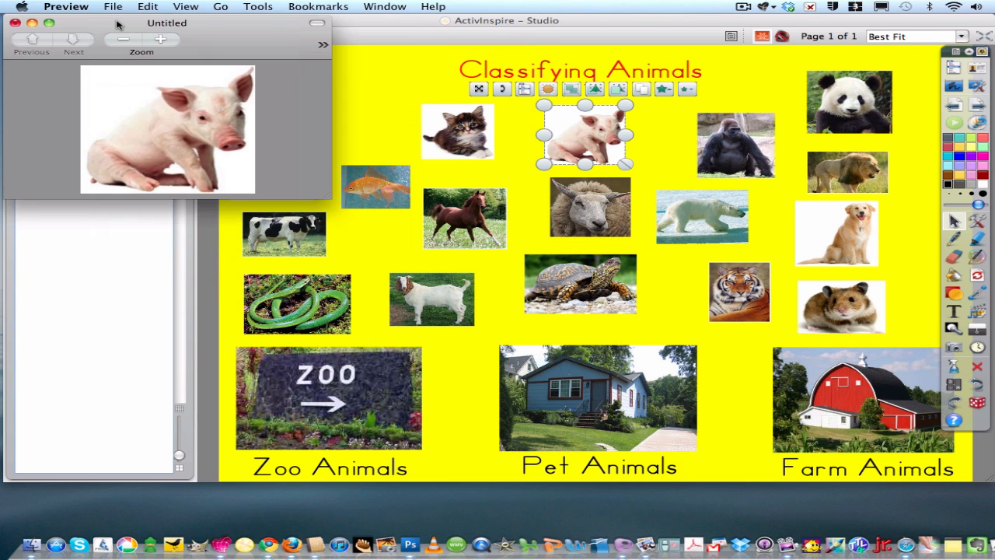
pyautogui.moveTo(198, 26); pyautogui.dragTo(385, 54)
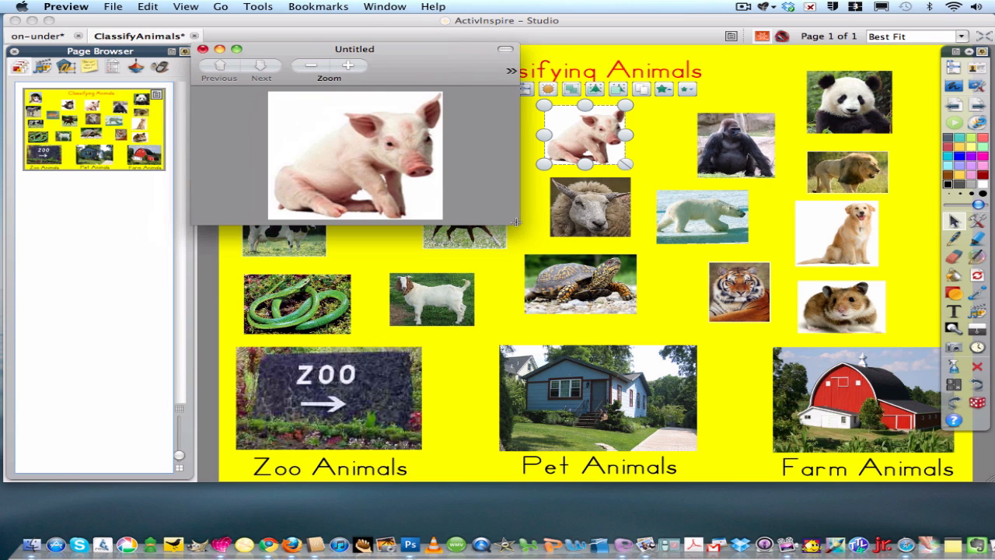
pyautogui.moveTo(515, 222); pyautogui.dragTo(616, 227)
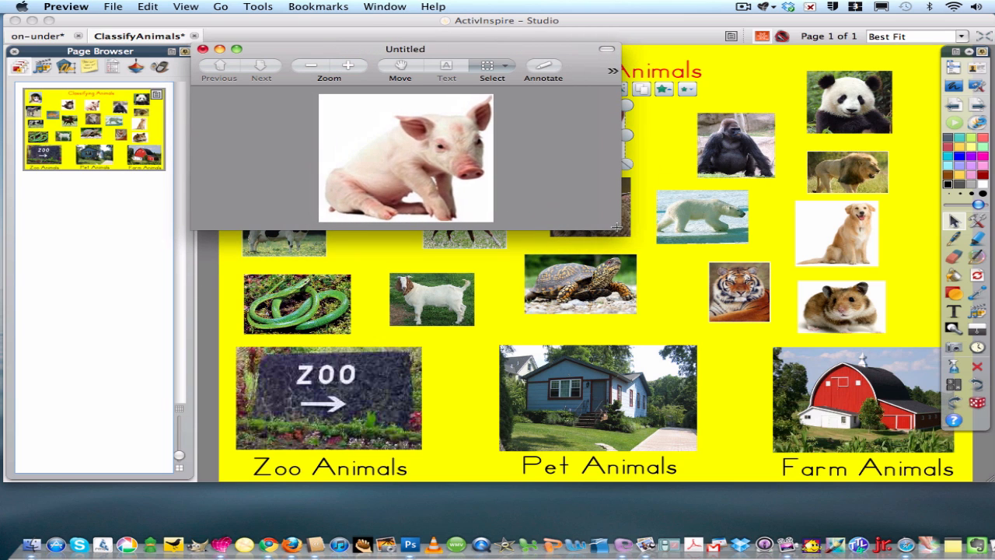
# Select the white background around the pig with Instant Alpha and delete it
pyautogui.click(507, 69)
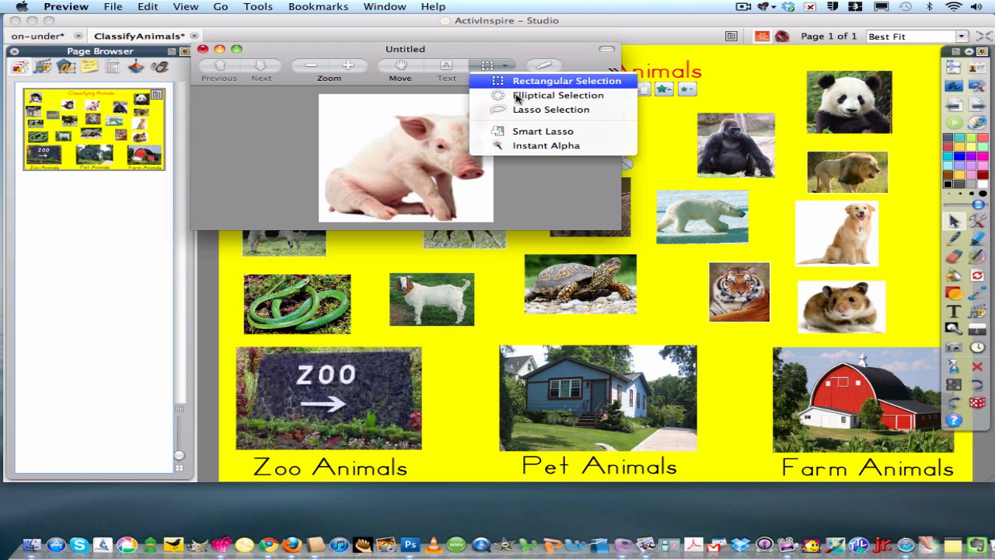
pyautogui.click(521, 144)
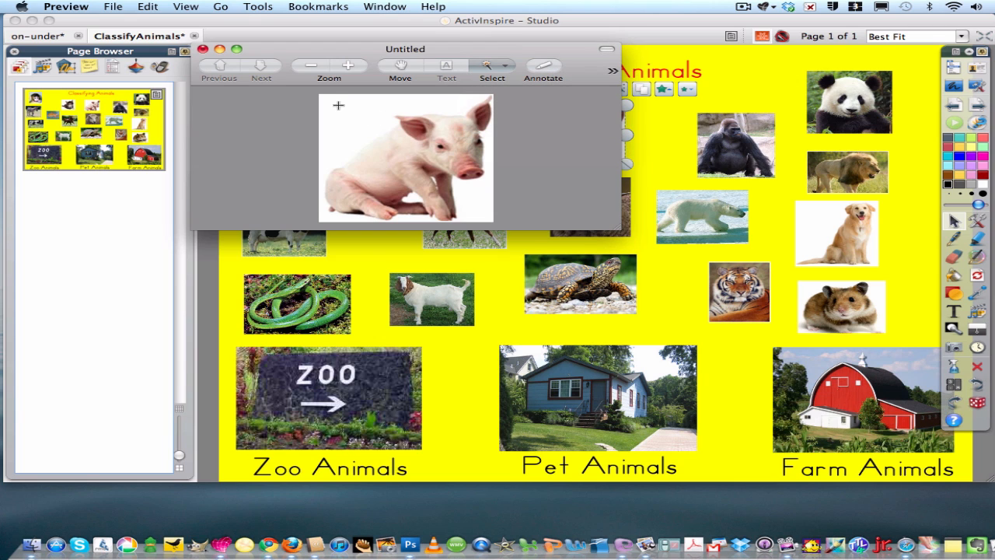
pyautogui.moveTo(339, 105); pyautogui.dragTo(338, 107)
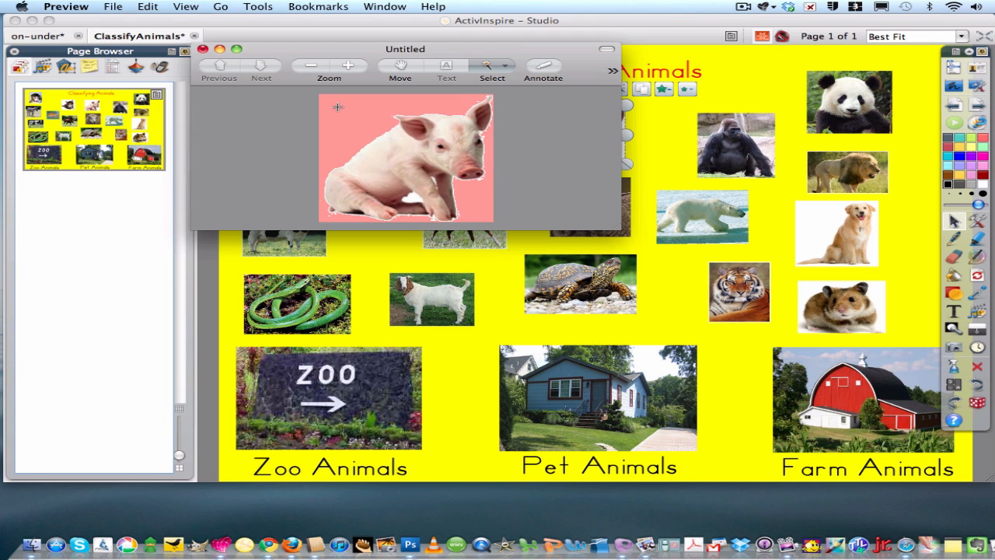
pyautogui.moveTo(338, 107); pyautogui.dragTo(338, 107)
pyautogui.press('Delete')
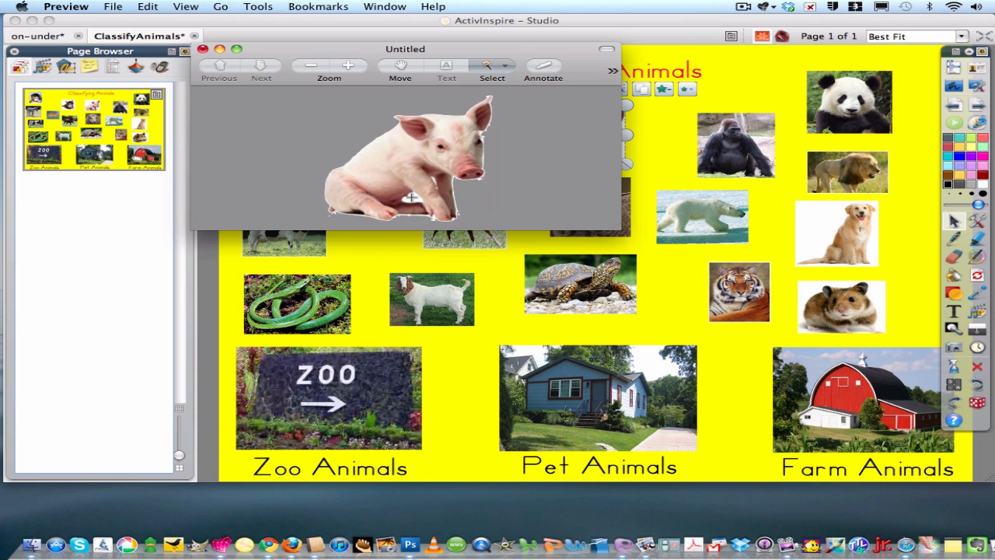
# Delete the leftover white patch between the pig's legs with Instant Alpha, and copy the entire cut-out image
pyautogui.moveTo(412, 198); pyautogui.dragTo(416, 199)
pyautogui.press('Delete')
pyautogui.press('super+a')
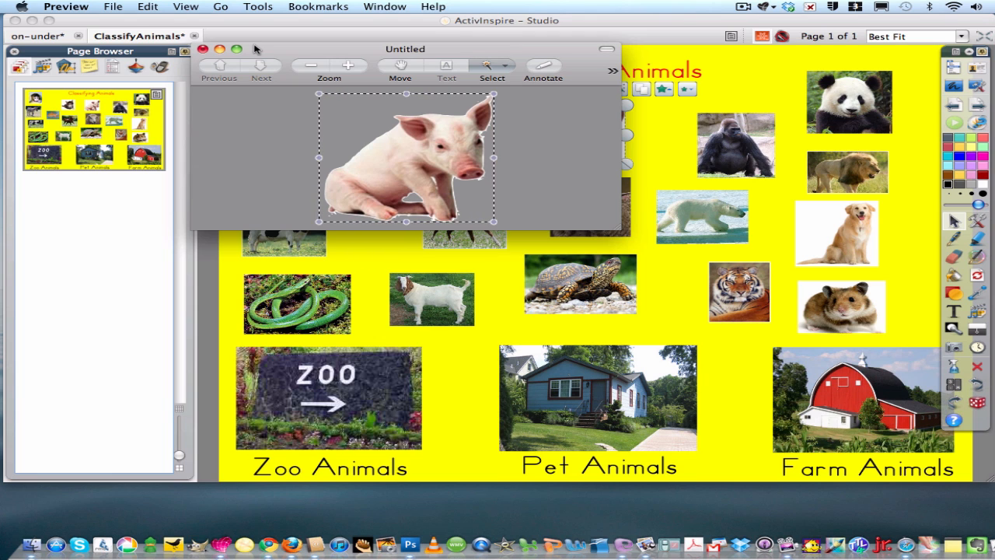
pyautogui.press('super+c')
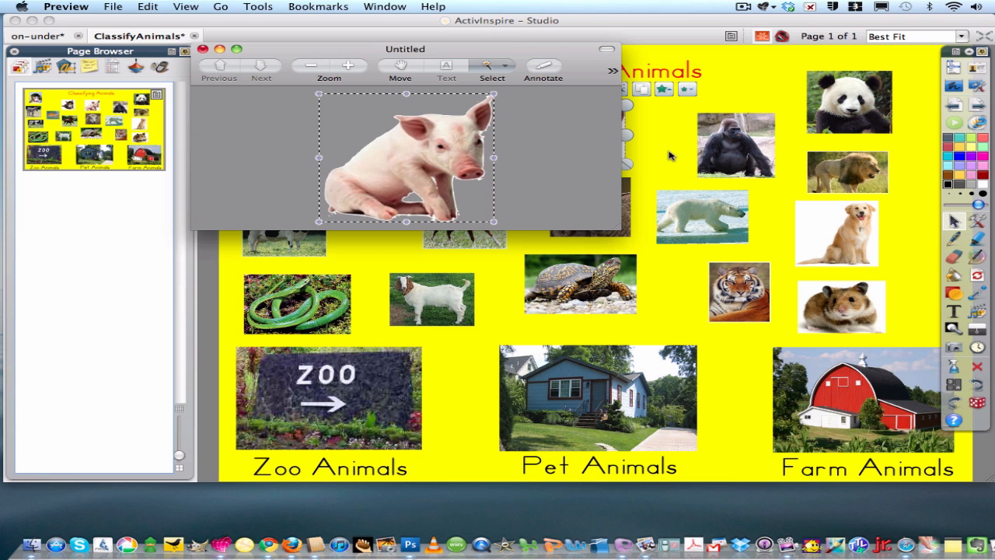
# Switch to ActivInspire, paste the cut-out pig onto the ClassifyAnimals page, and shrink it to roughly two-thirds of its pasted size
pyautogui.click(665, 305)
pyautogui.press('super+v')
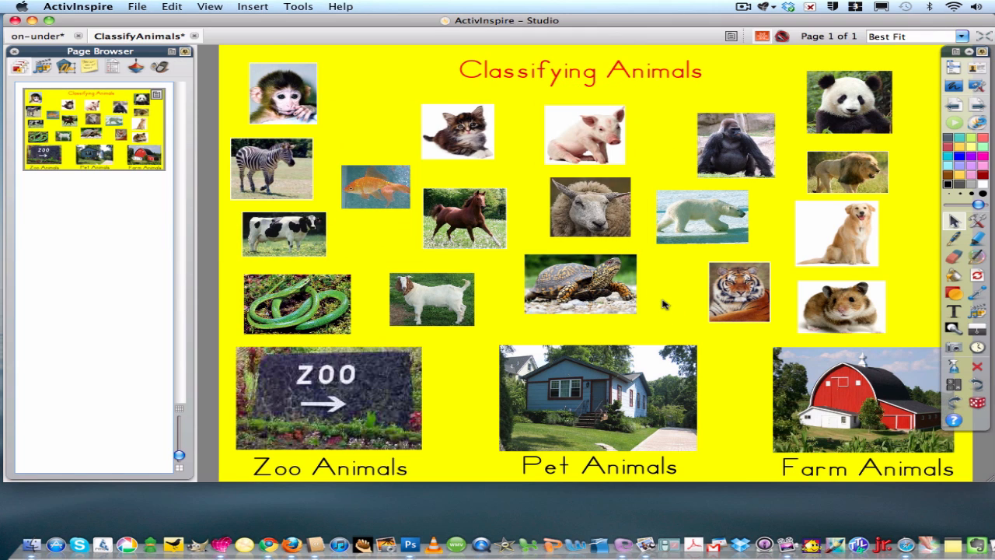
pyautogui.press('super+v')
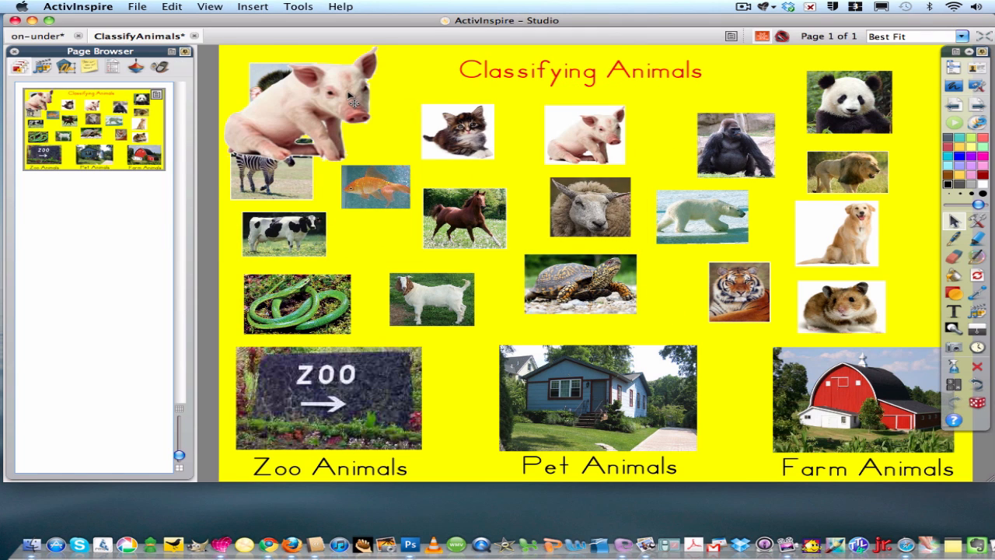
pyautogui.click(354, 103)
pyautogui.moveTo(385, 165); pyautogui.dragTo(332, 134)
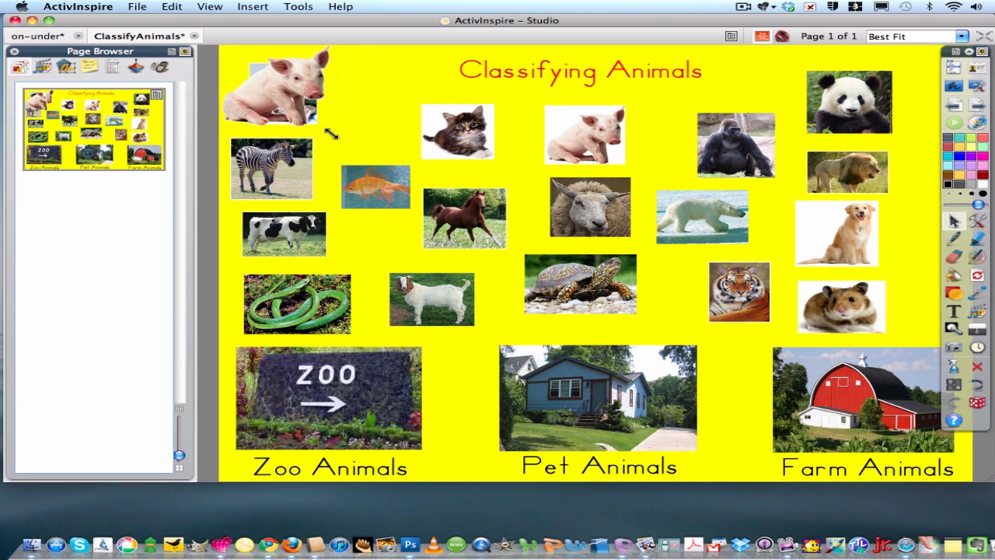
# Place the cut-out pig between the original pig and the gorilla, shifting the original pig picture toward the kitten
pyautogui.moveTo(328, 89); pyautogui.dragTo(718, 105)
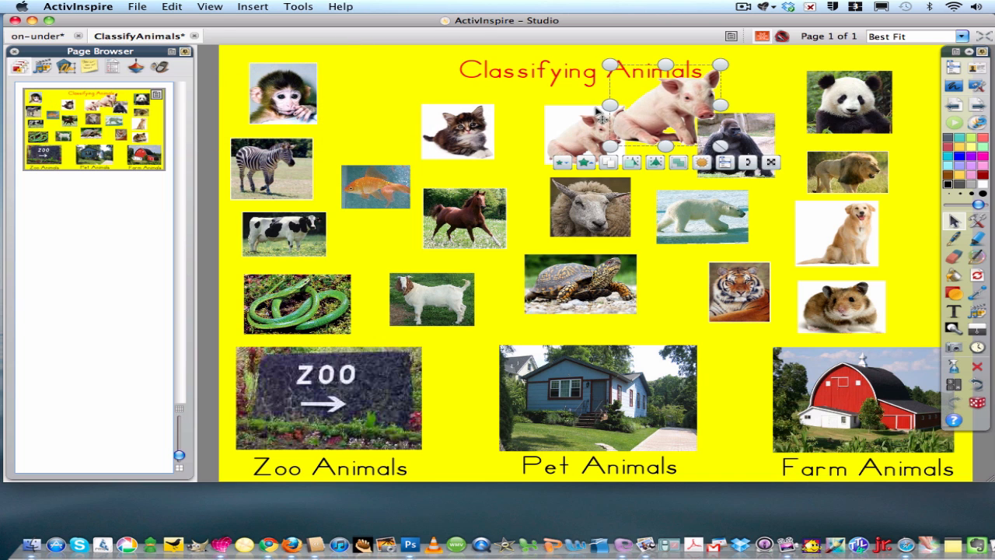
pyautogui.moveTo(601, 116); pyautogui.dragTo(576, 106)
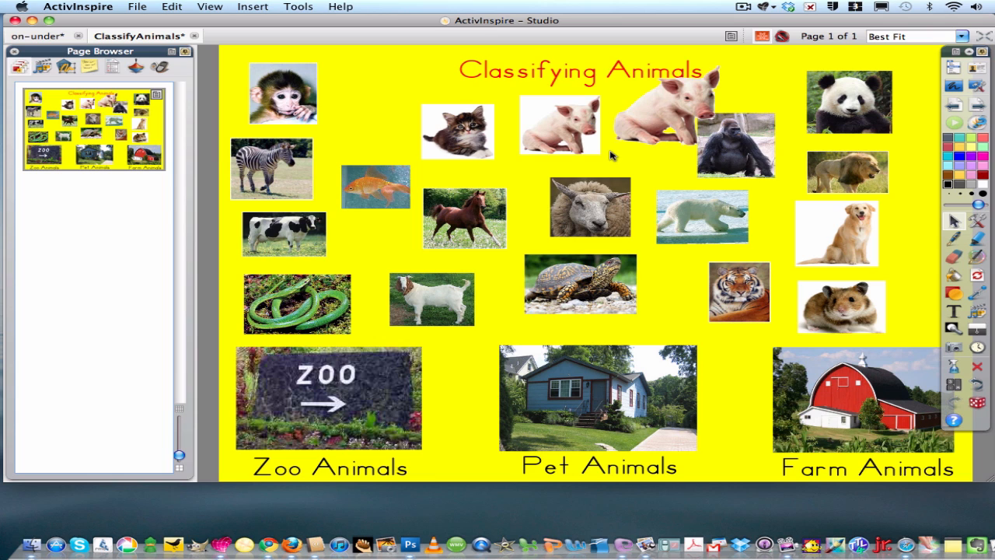
pyautogui.moveTo(658, 133); pyautogui.dragTo(626, 156)
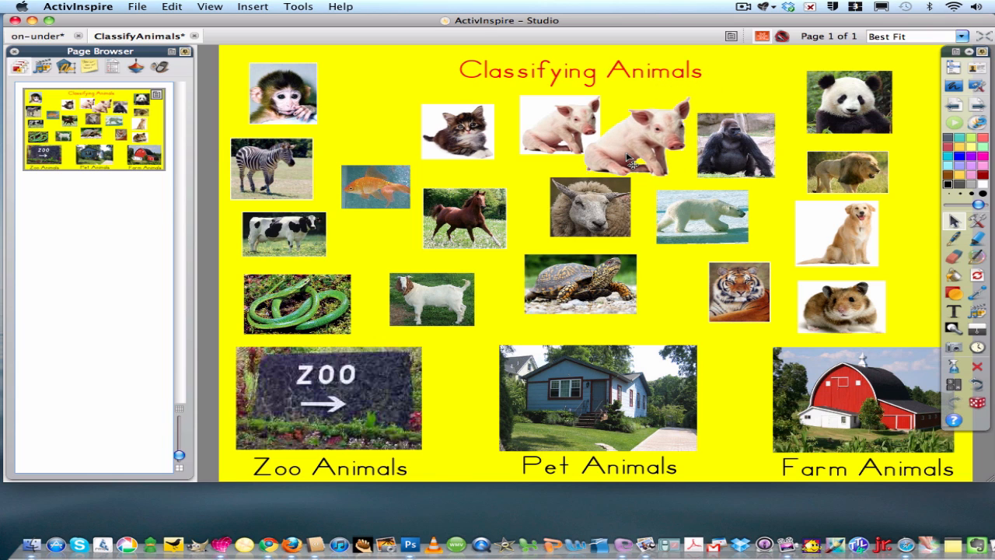